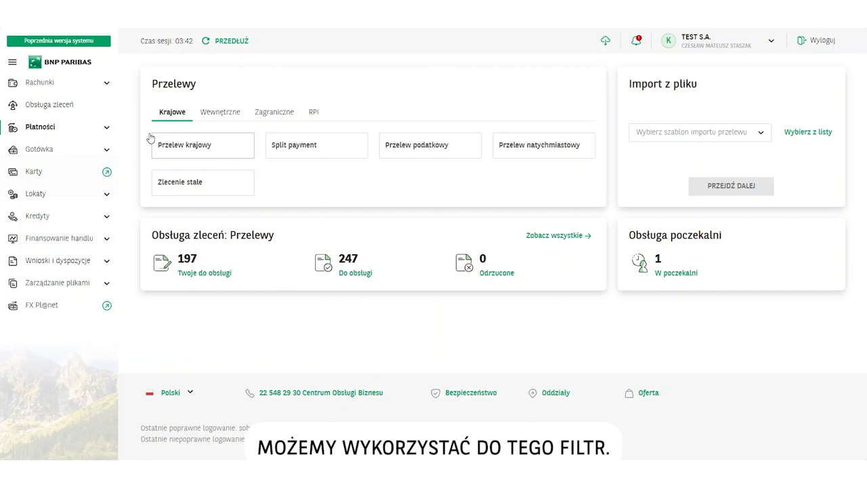
# Step: Open the order handling list and filter the transfers to those from the source account RACHUNEK PŁACOWY
pyautogui.click(53, 108)
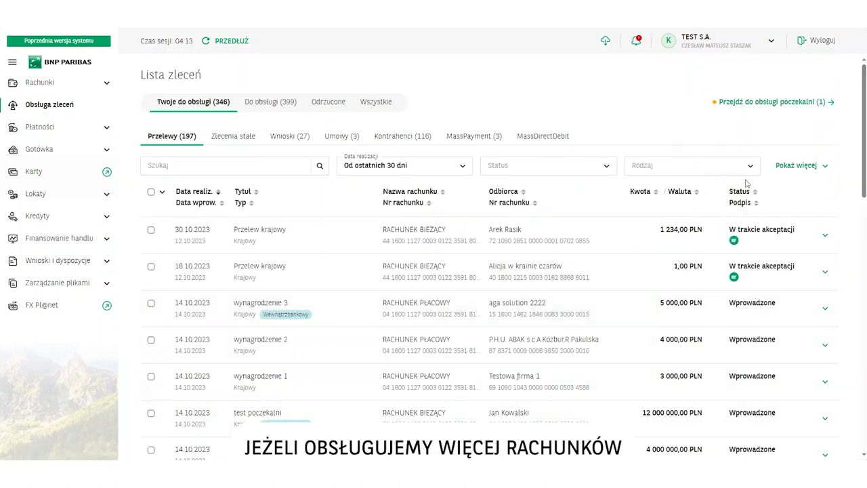
pyautogui.click(823, 168)
pyautogui.click(625, 200)
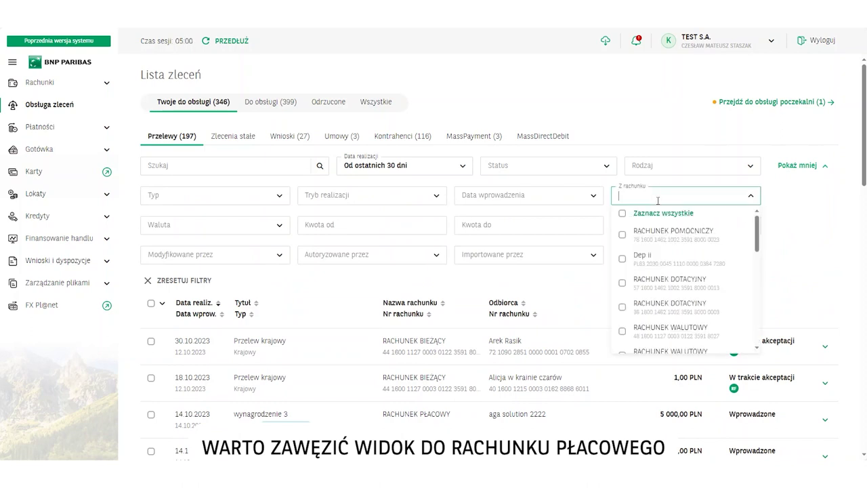
pyautogui.moveTo(757, 233); pyautogui.dragTo(762, 288)
pyautogui.click(625, 298)
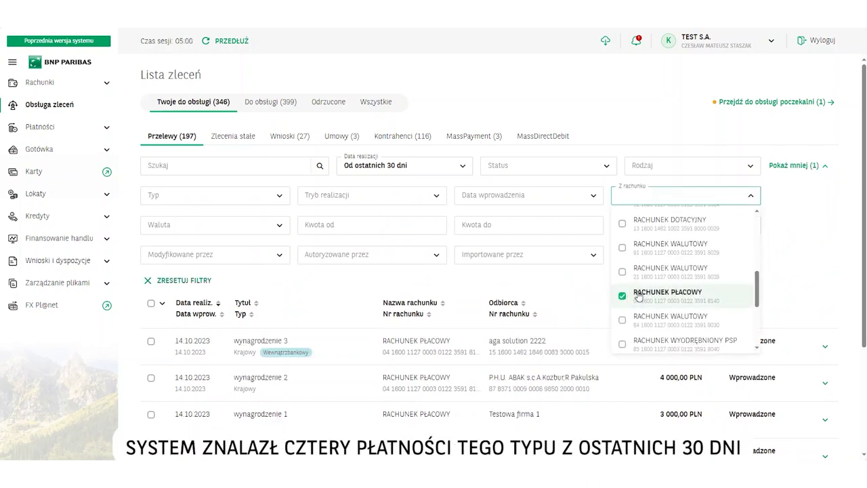
pyautogui.click(481, 287)
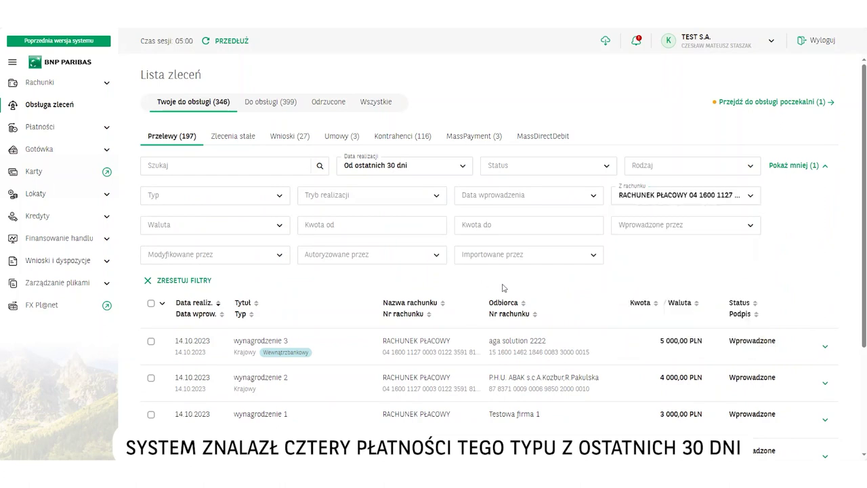
# Step: Review the filtered payroll account payments and inspect the expanded details of the wynagrodzenie 3 transfer
pyautogui.scroll(-2, 503, 288)
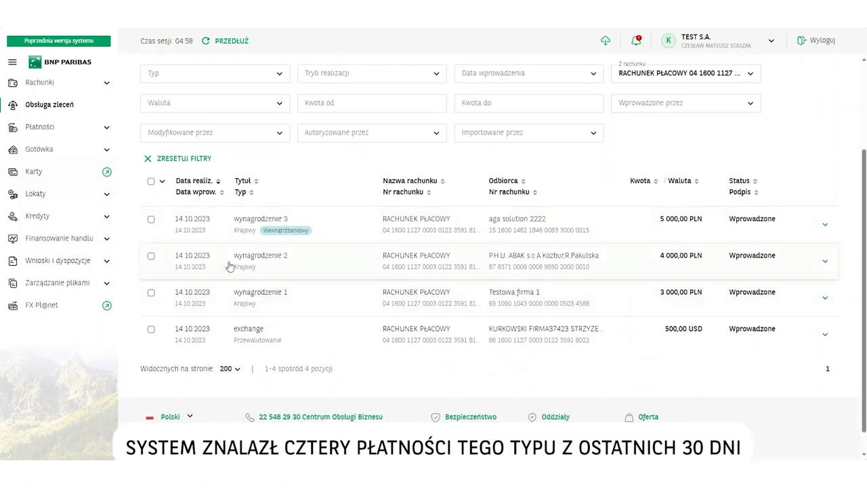
pyautogui.scroll(2, 331, 332)
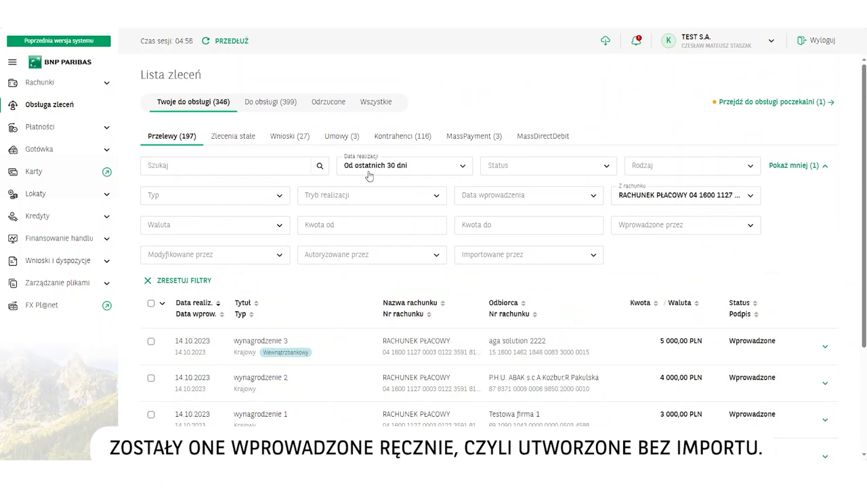
pyautogui.scroll(-2, 342, 238)
pyautogui.scroll(-1, 342, 238)
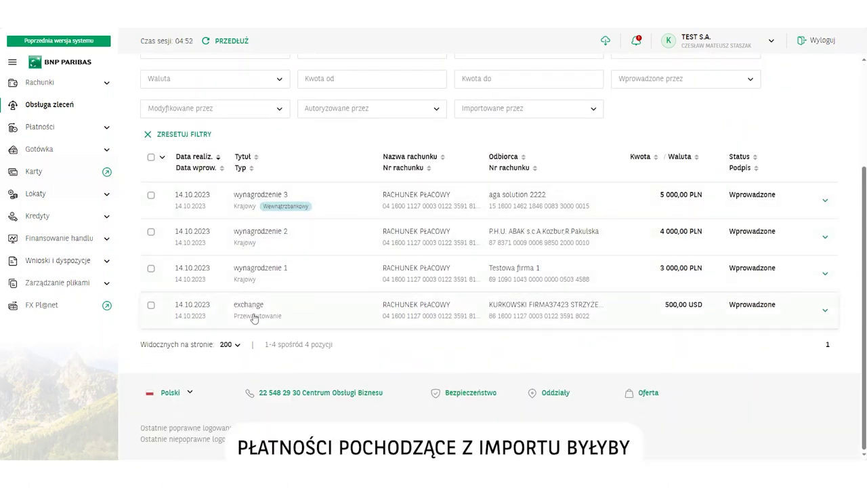
pyautogui.click(422, 196)
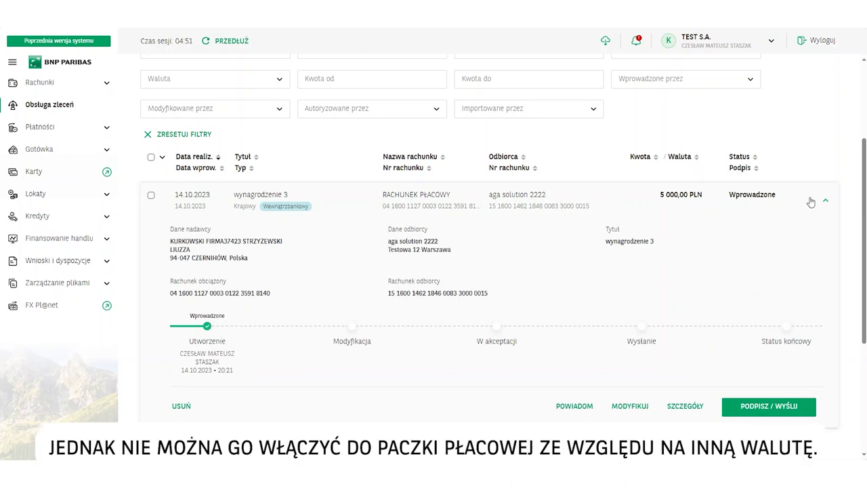
pyautogui.click(825, 202)
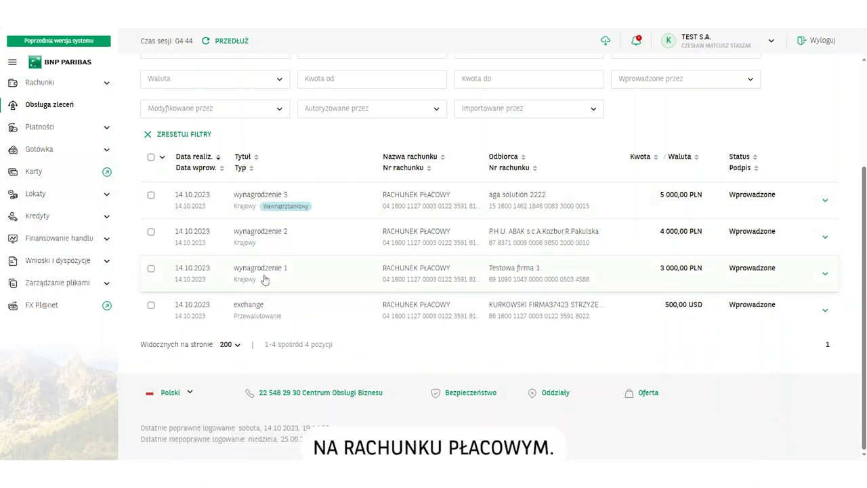
# Step: Narrow the transfer list further to payments in PLN
pyautogui.scroll(3, 264, 280)
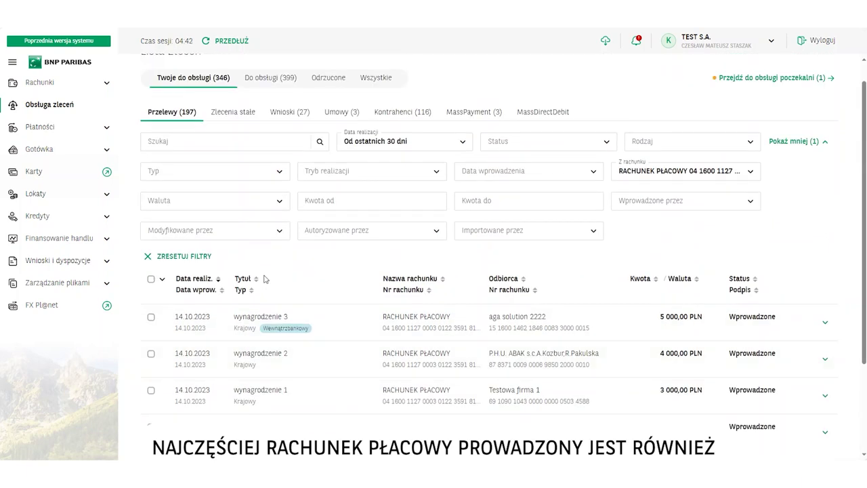
pyautogui.scroll(-1, 265, 279)
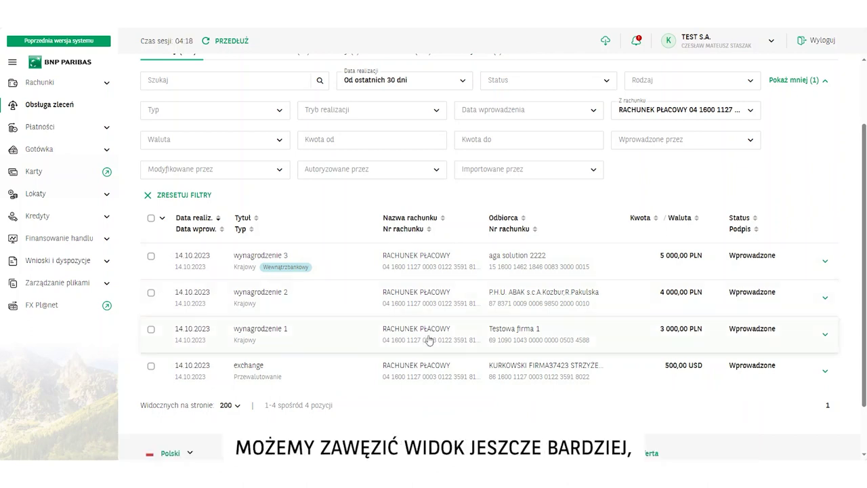
pyautogui.click(224, 144)
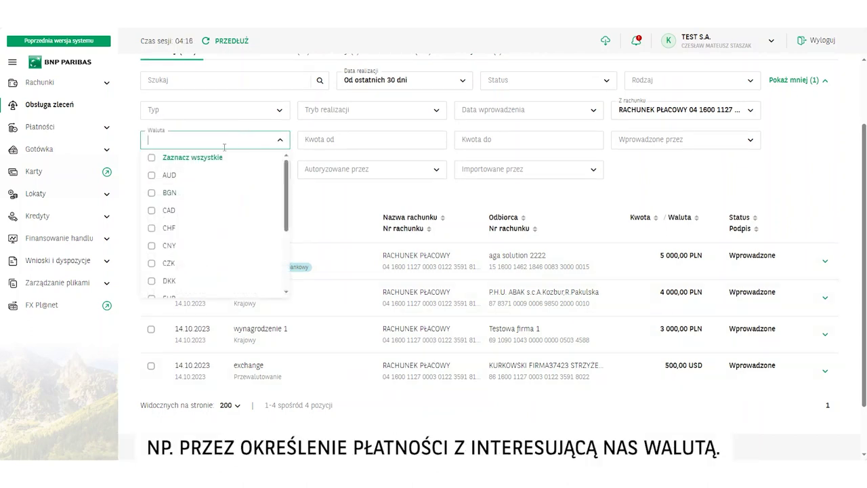
pyautogui.write('pln')
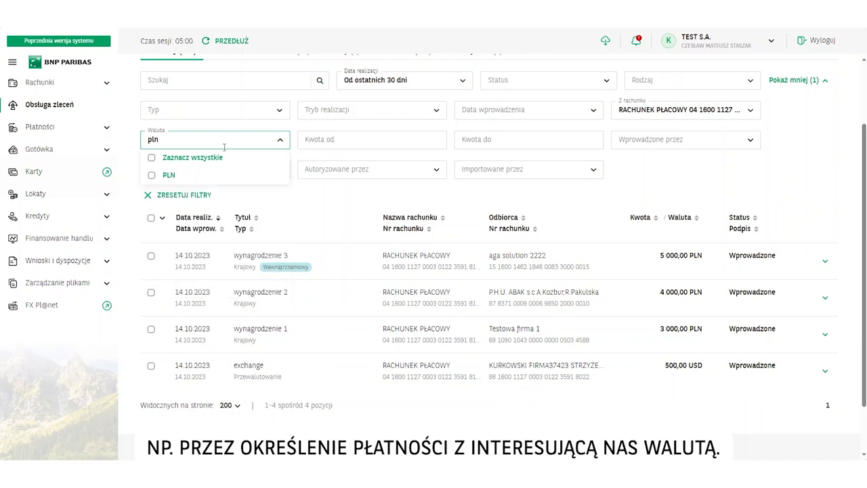
pyautogui.click(156, 175)
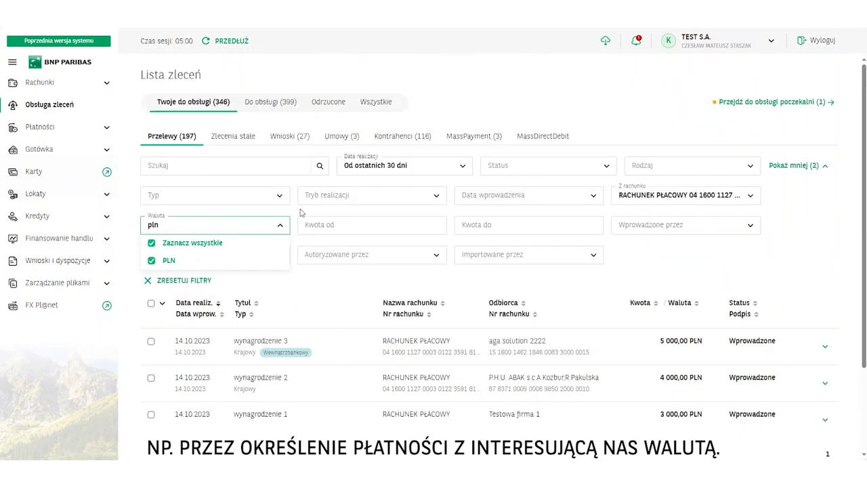
# Step: Select all transfers in the filtered list
pyautogui.scroll(-2, 153, 202)
pyautogui.click(162, 194)
pyautogui.click(162, 207)
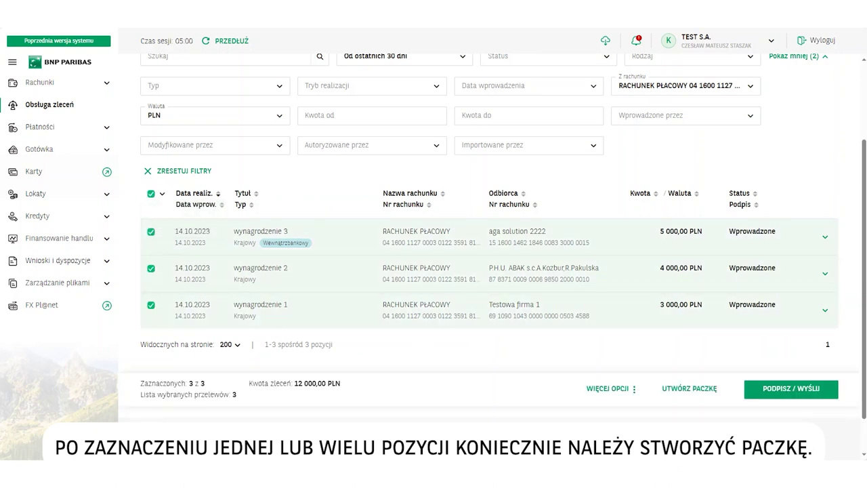
# Step: Create a package named Płacowa from the selected transfers, keeping Paczka płacowa as the execution method, and approve it
pyautogui.click(690, 389)
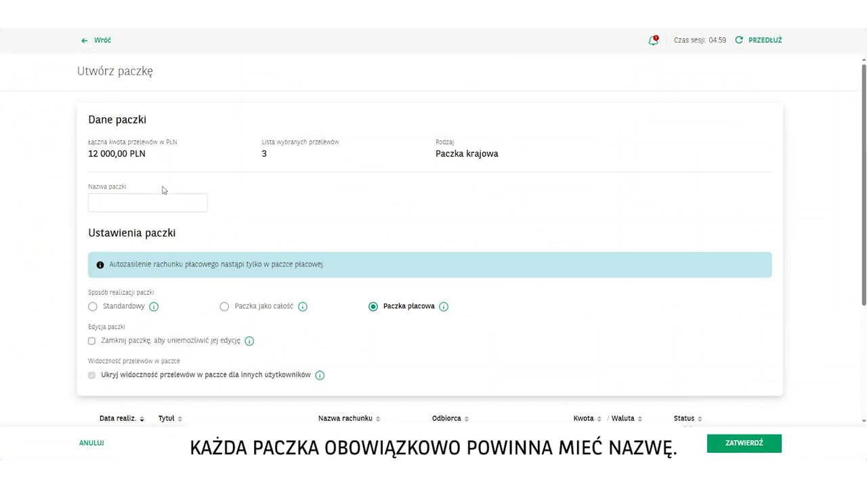
pyautogui.click(157, 201)
pyautogui.write('Płacowa')
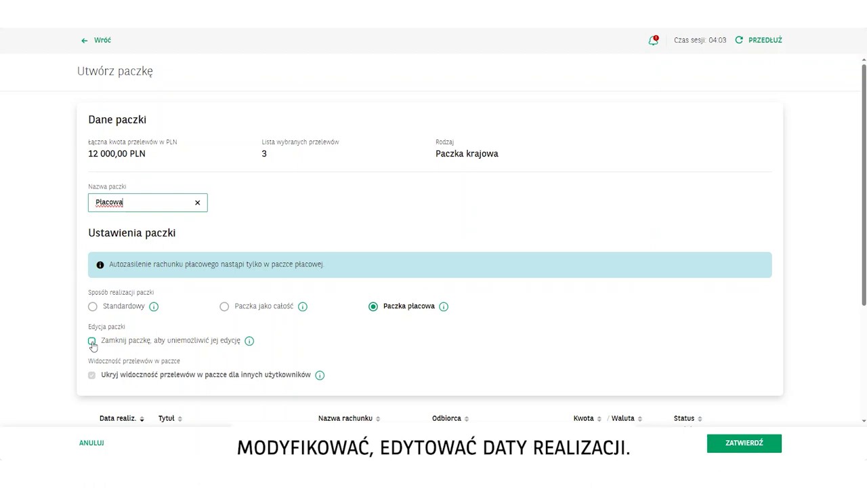
pyautogui.moveTo(248, 343)
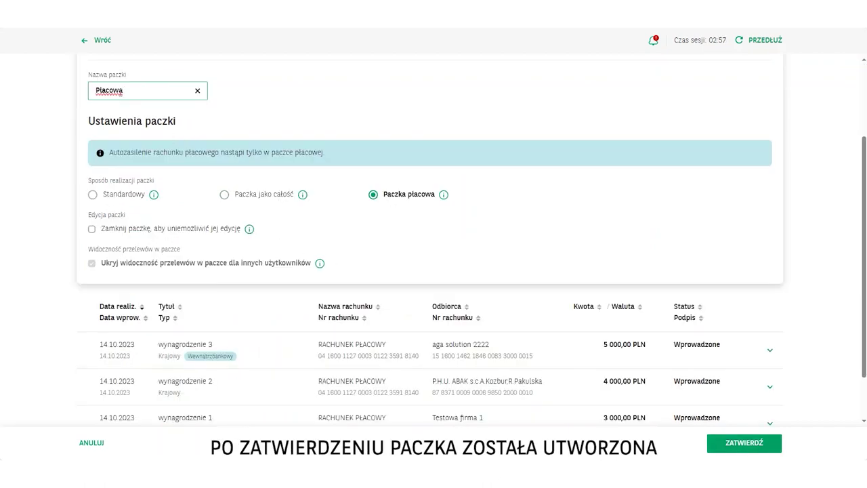
pyautogui.click(744, 442)
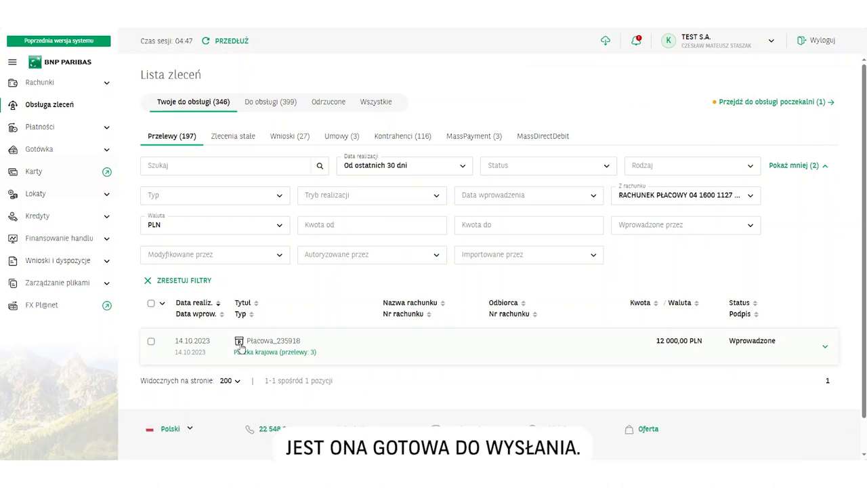
# Step: Select the Płacowa package in the order list, then sign it and send it for execution
pyautogui.click(151, 341)
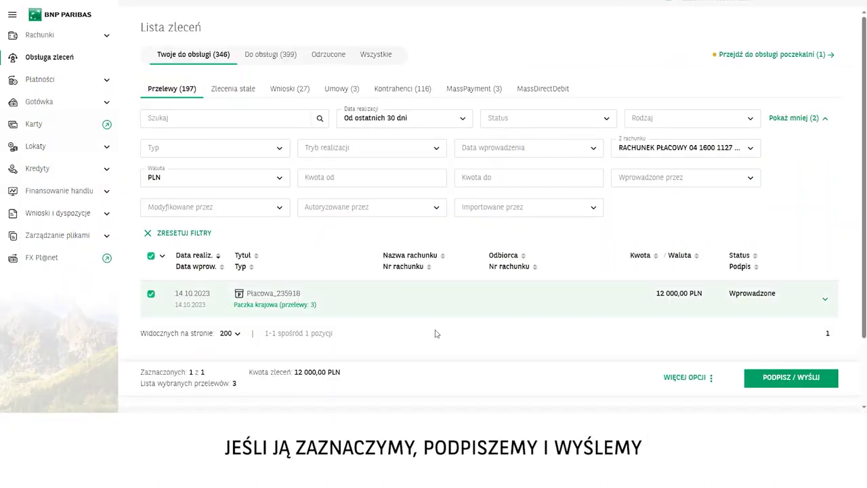
pyautogui.click(796, 381)
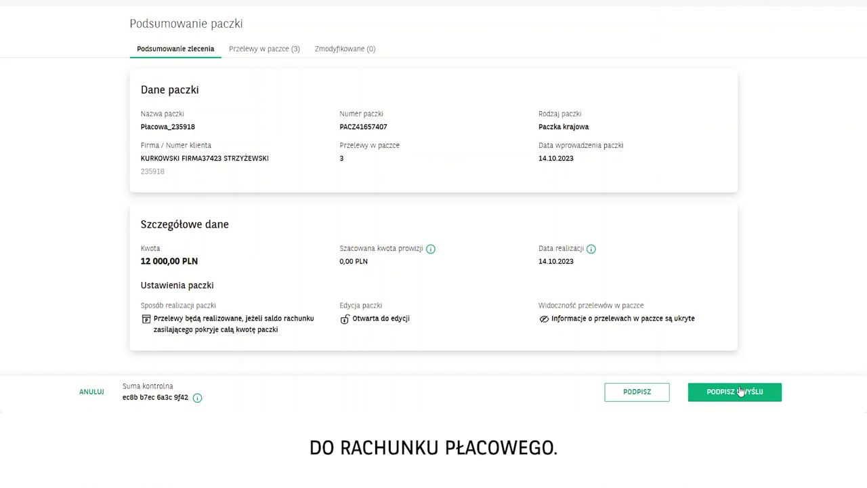
pyautogui.click(710, 393)
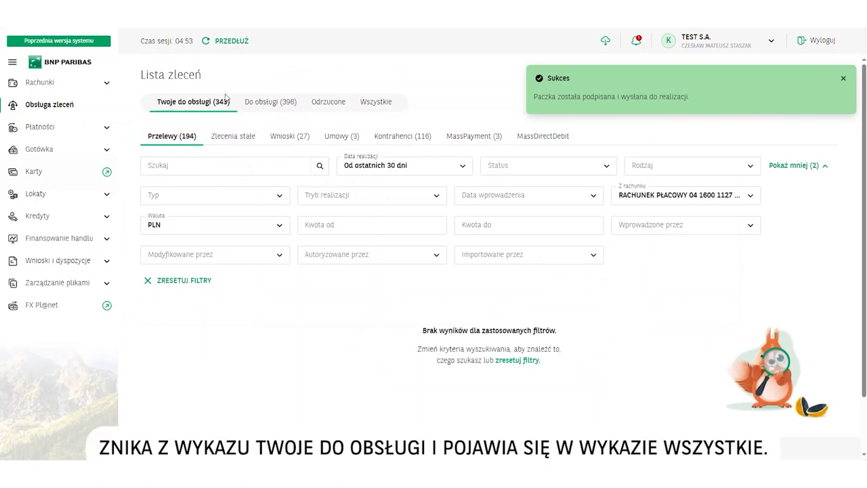
# Step: Find the sent Płacowa package in the list of all orders and expand its row to examine its processing history and signatures
pyautogui.click(379, 103)
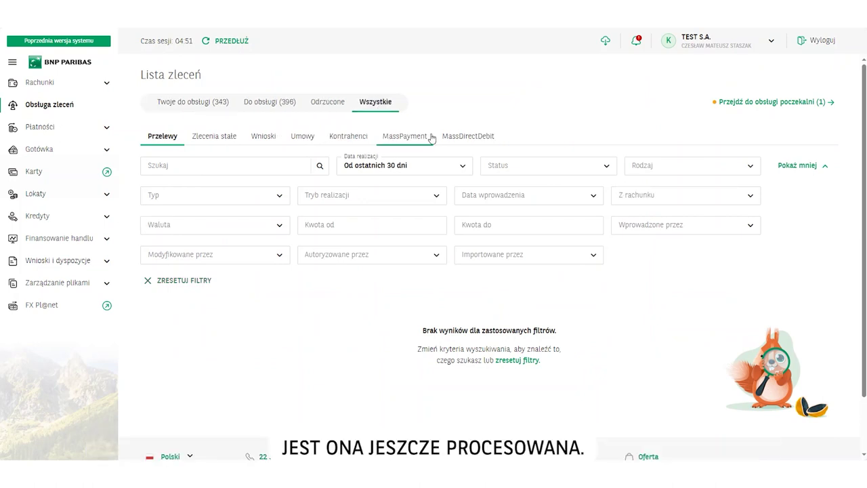
pyautogui.scroll(-3, 723, 301)
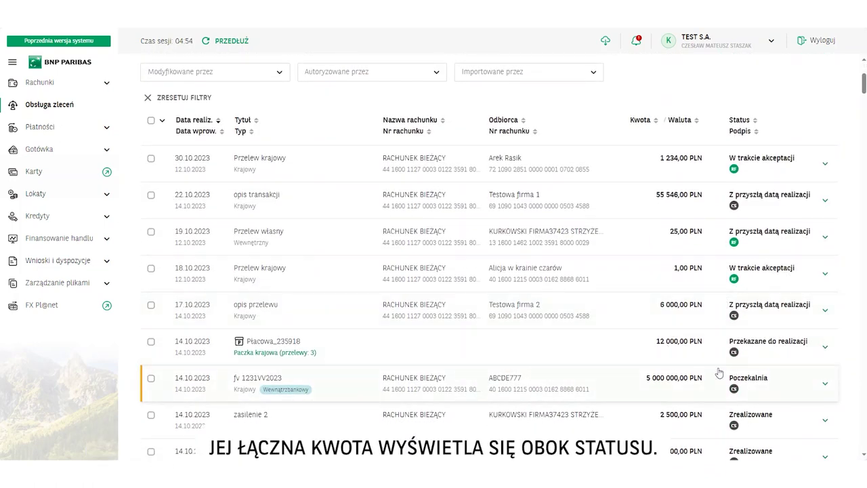
pyautogui.click(606, 349)
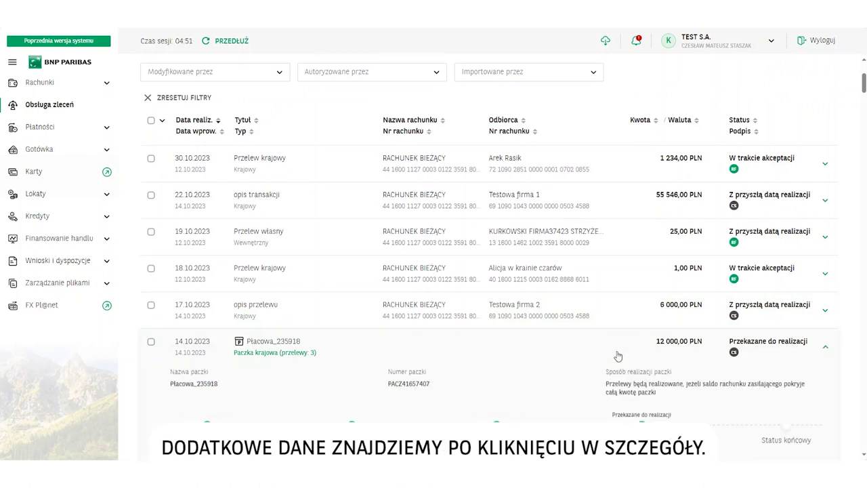
pyautogui.scroll(-3, 618, 353)
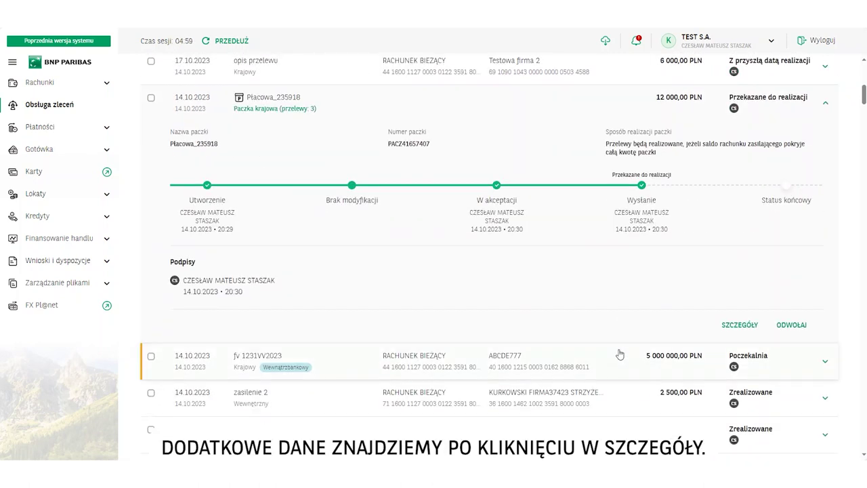
# Step: Open the Płacowa package's full details and check its component transfers and its modified orders
pyautogui.click(740, 326)
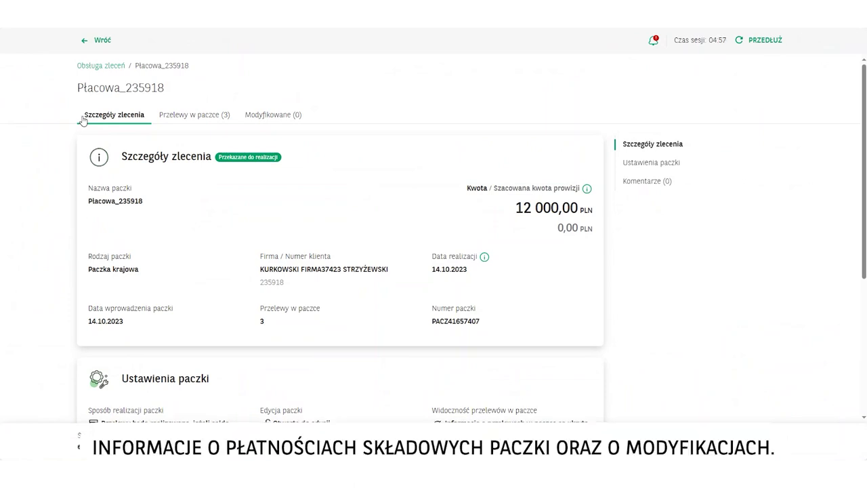
pyautogui.click(190, 70)
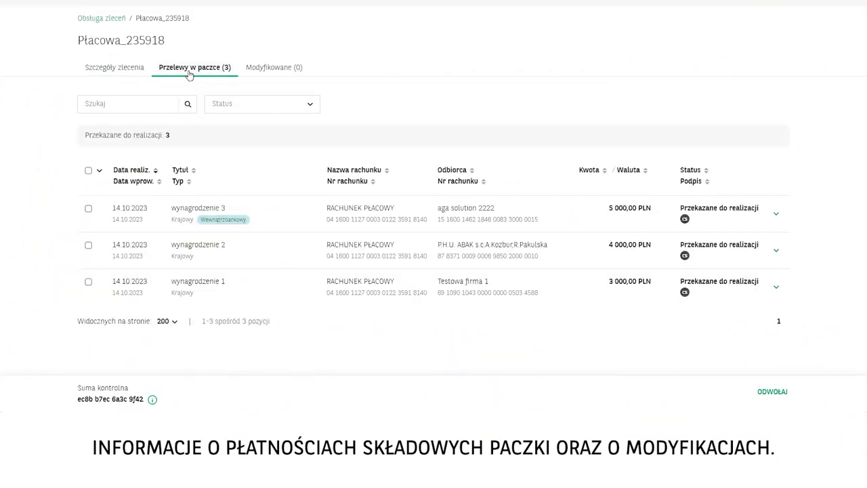
pyautogui.click(267, 73)
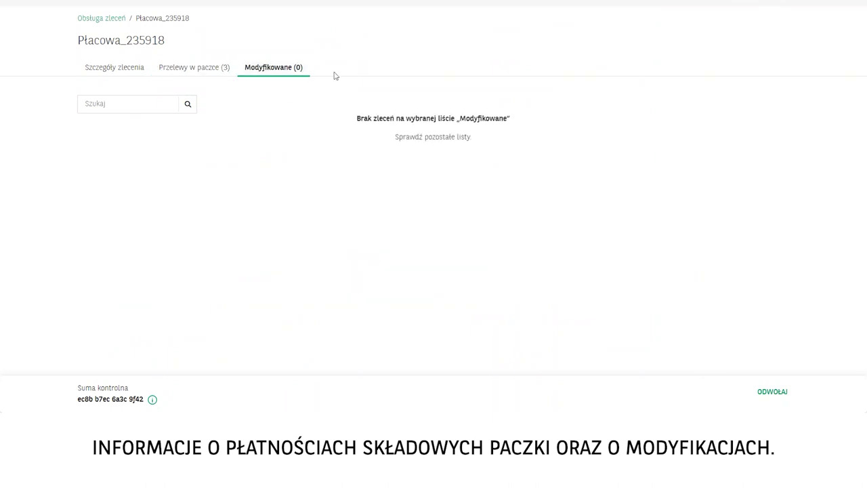